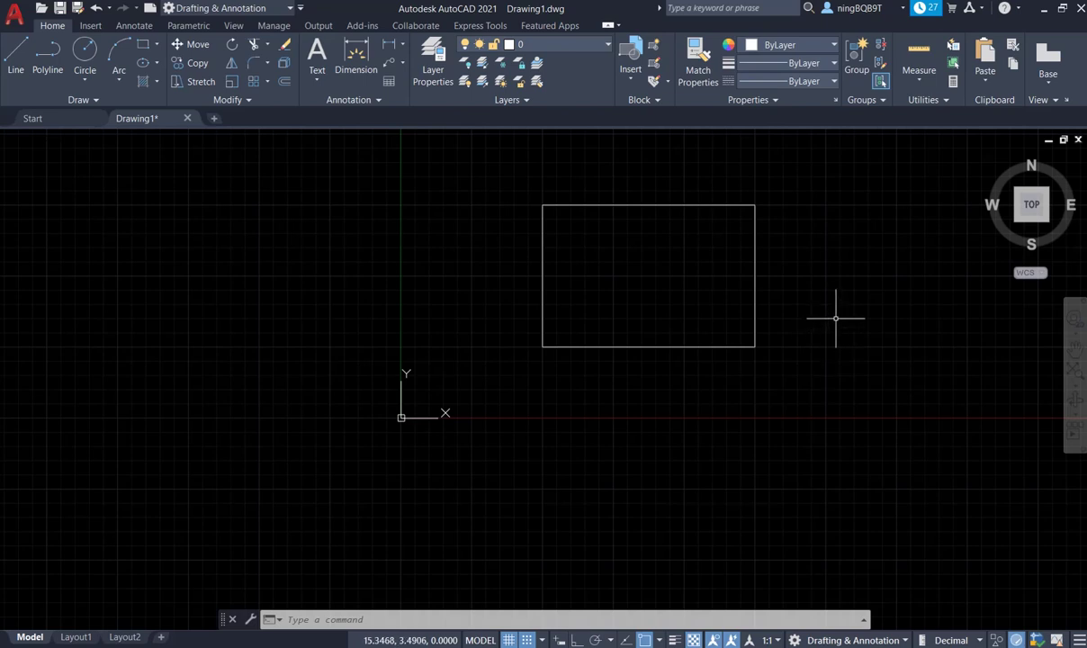
- Browse the canvas context menu's Clipboard commands, dismiss them, then reopen the menu
{"action": "right_click", "coordinate": [811, 241]}
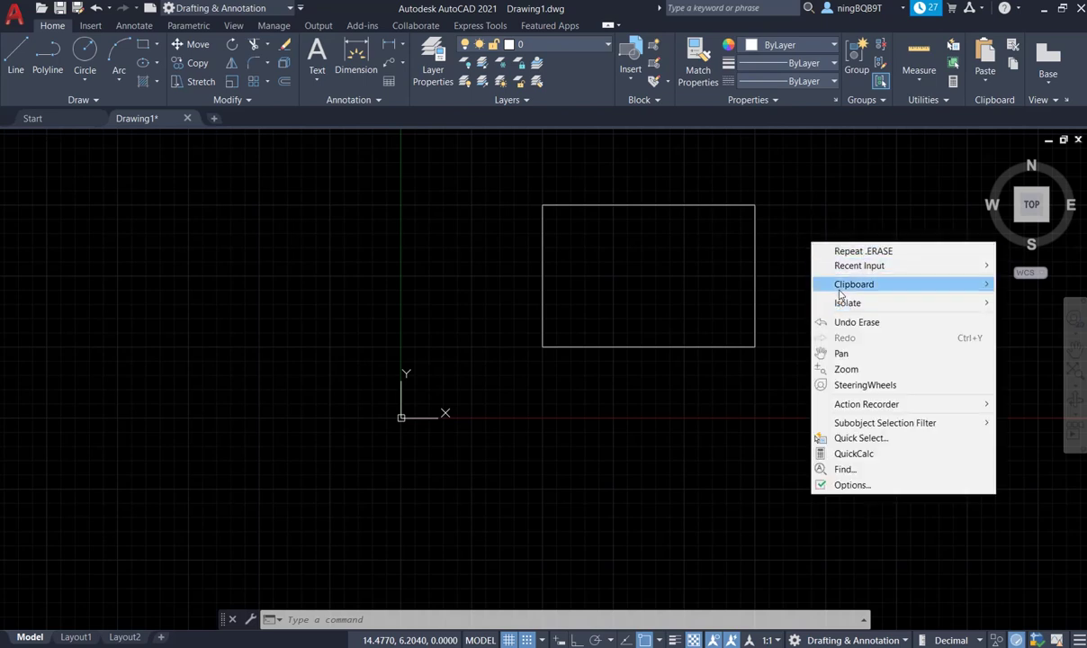
{"action": "mouse_move", "coordinate": [835, 290]}
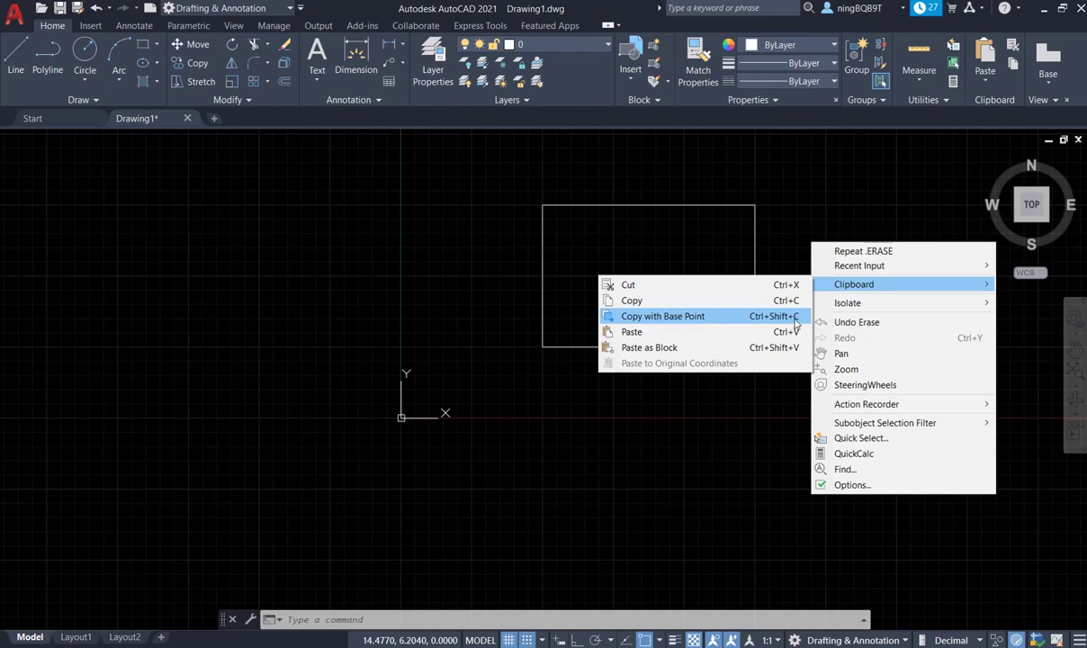
{"action": "left_click", "coordinate": [911, 180]}
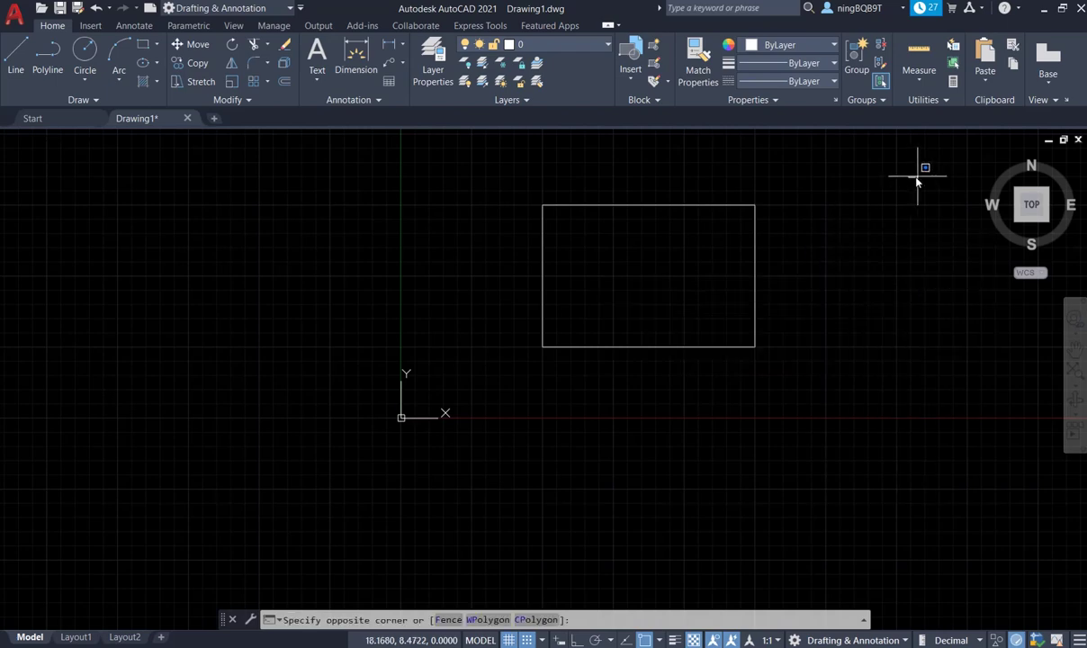
{"action": "left_click", "coordinate": [935, 182]}
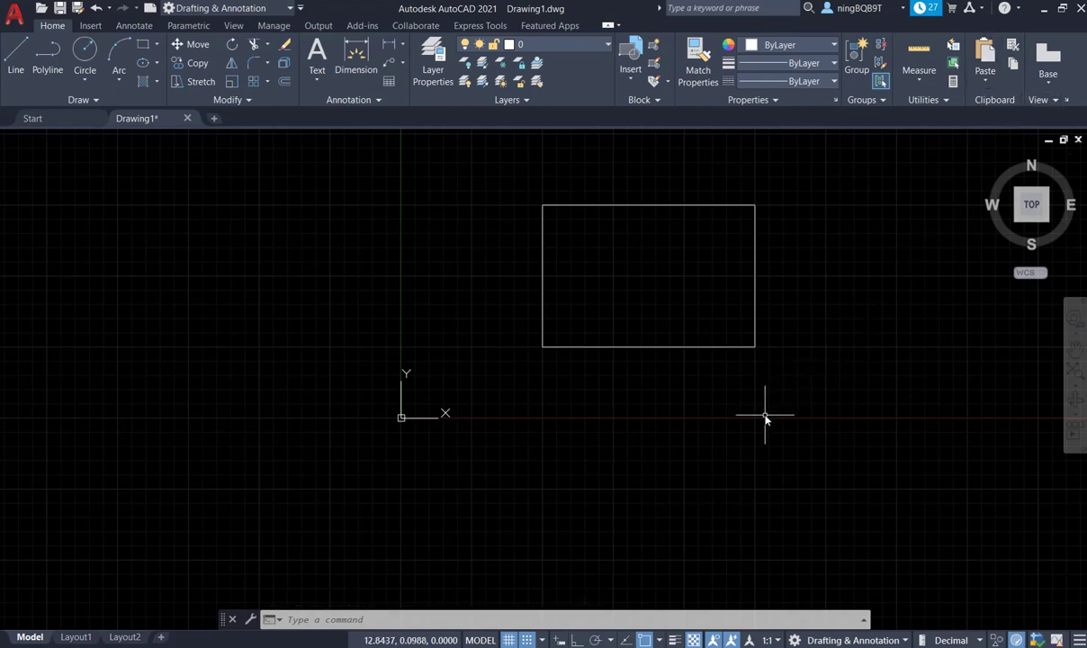
{"action": "right_click", "coordinate": [807, 309]}
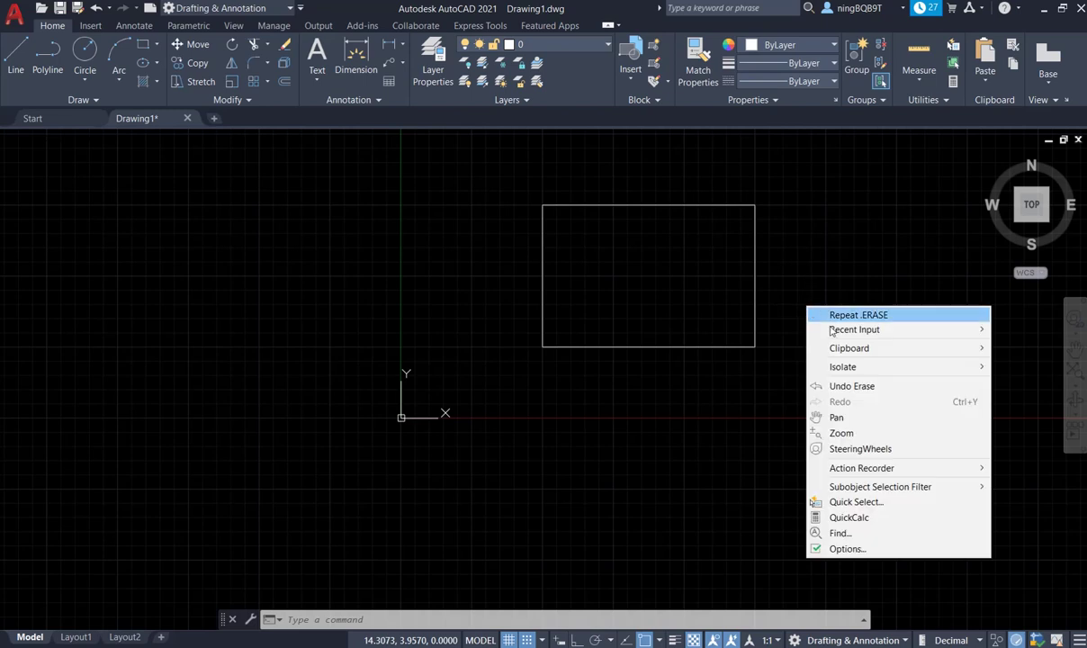
- Copy the rectangle to the clipboard with Copy with Base Point, using its upper-right corner as base point
{"action": "mouse_move", "coordinate": [834, 353]}
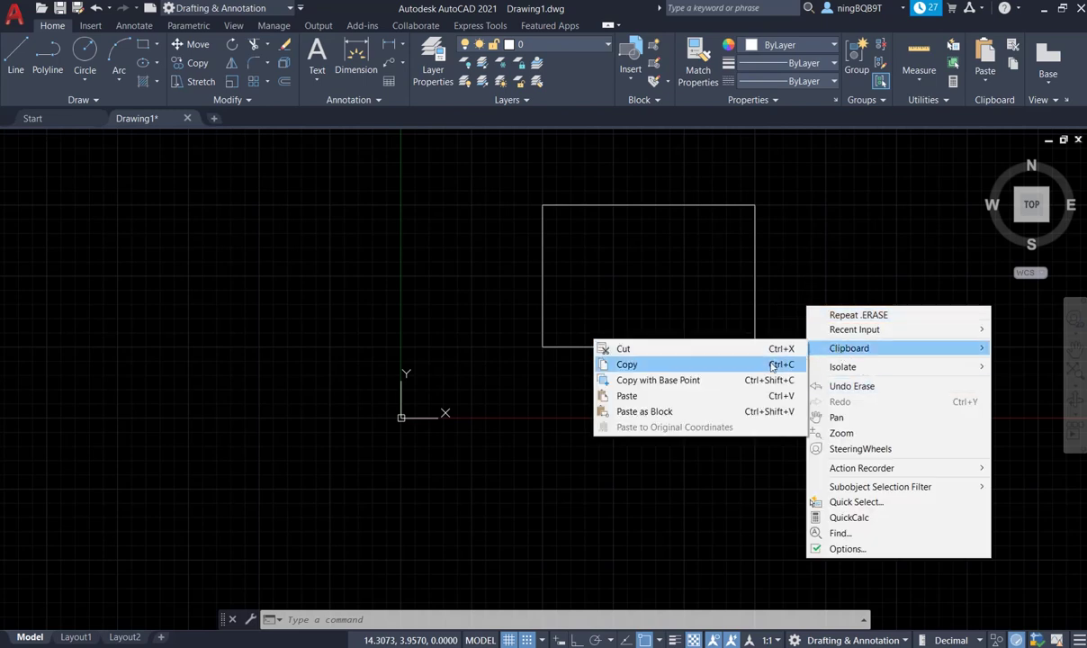
{"action": "left_click", "coordinate": [642, 381]}
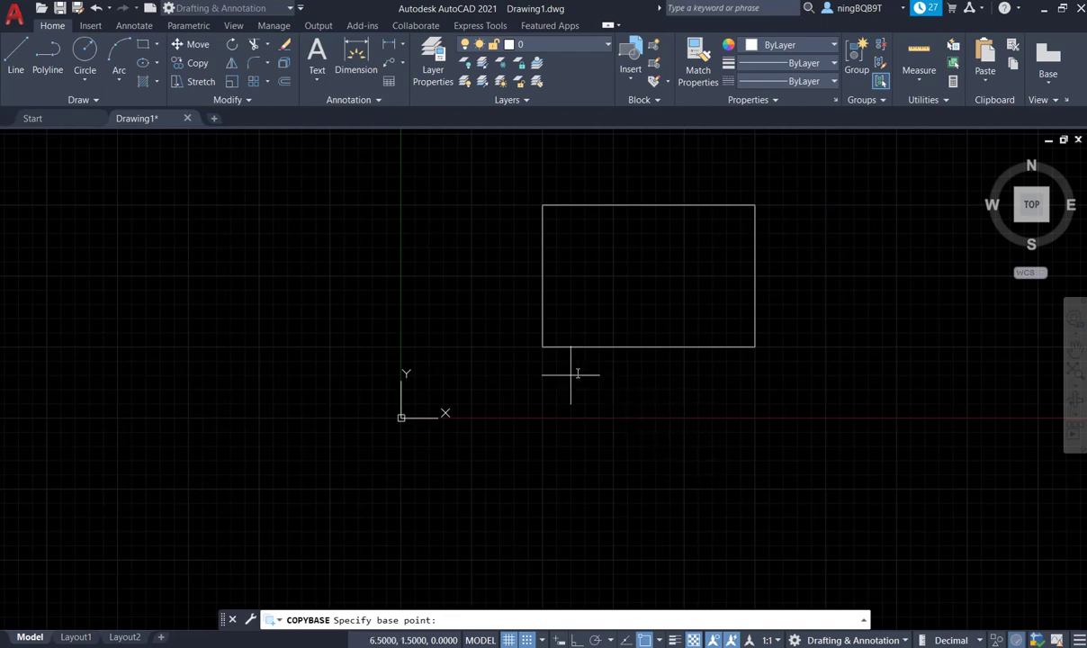
{"action": "left_click", "coordinate": [756, 206]}
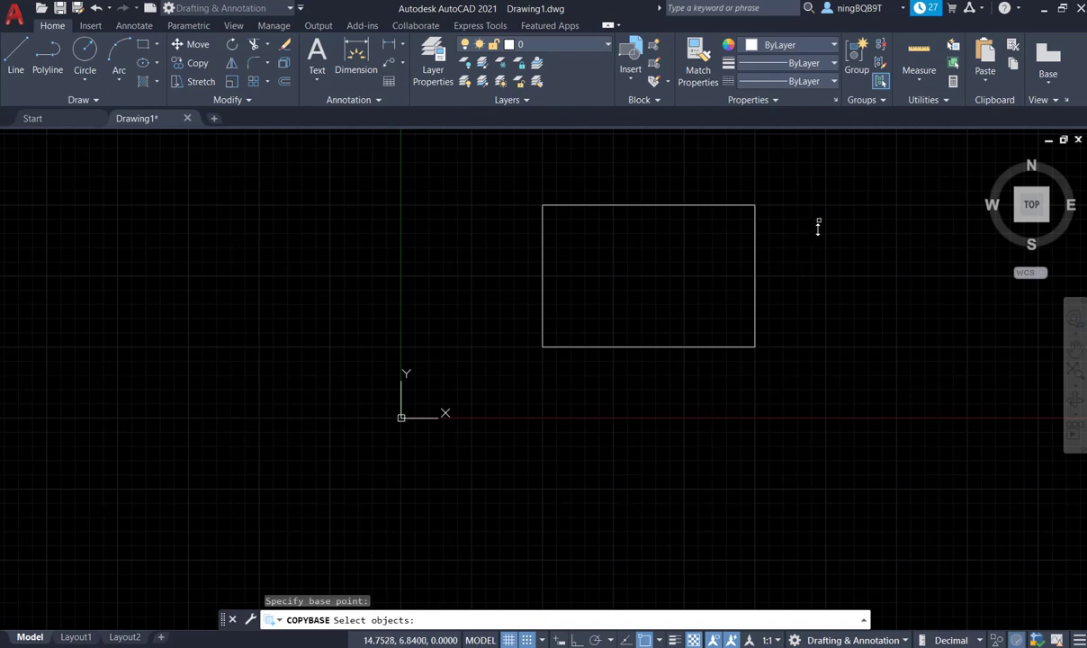
{"action": "left_click", "coordinate": [755, 238]}
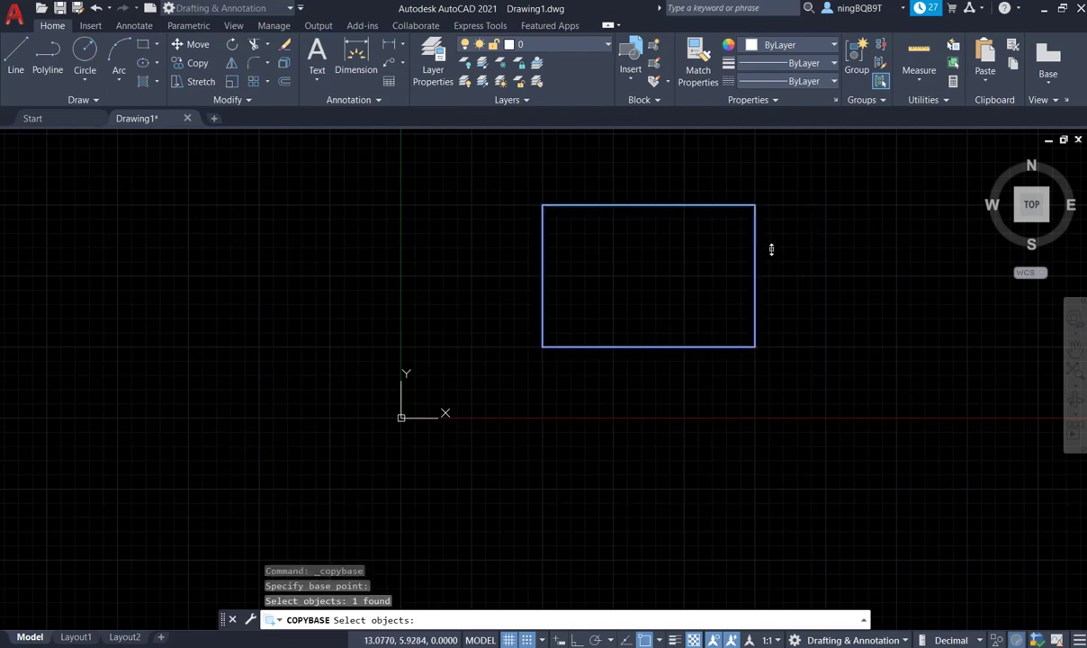
{"action": "key", "text": "Return"}
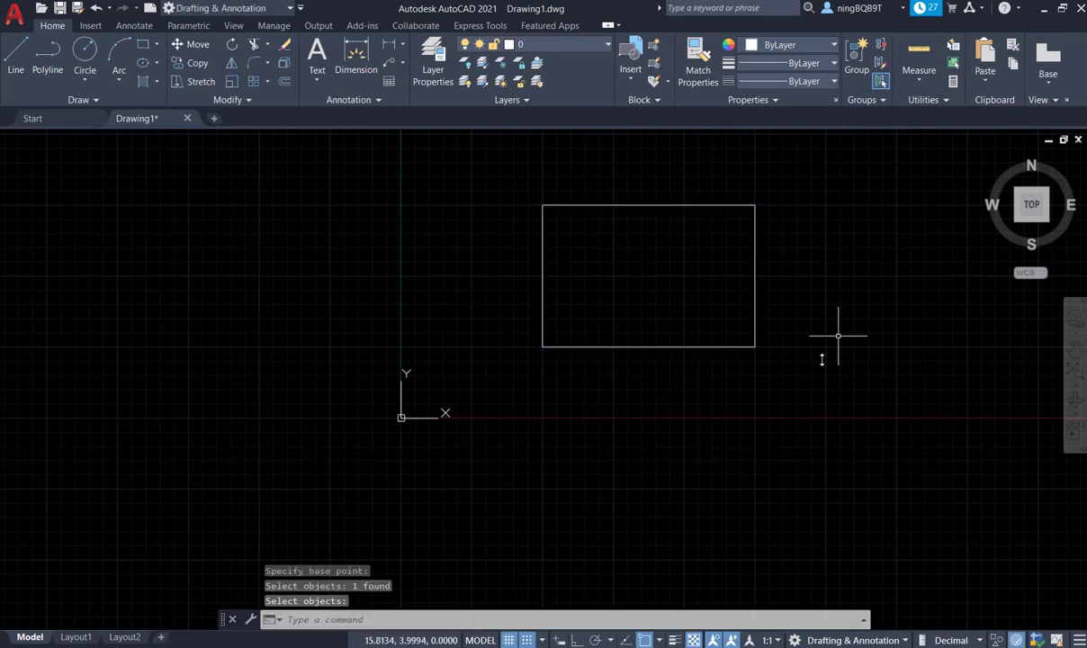
{"action": "right_click", "coordinate": [819, 269]}
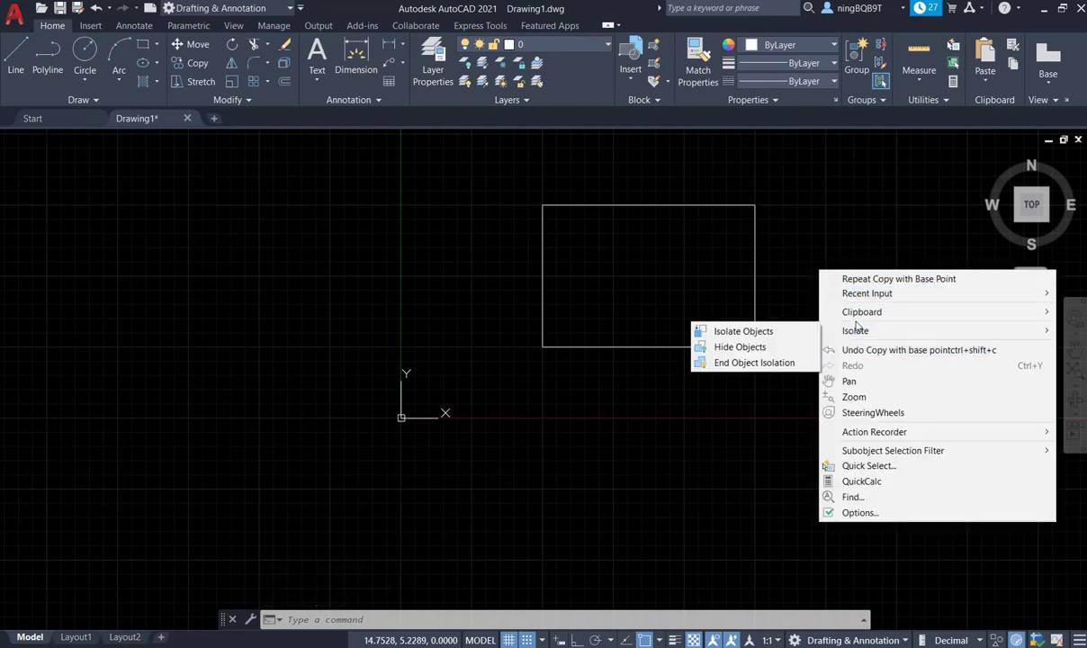
- Paste the rectangle at the original's lower-right corner so the copy sits directly below
{"action": "mouse_move", "coordinate": [851, 317]}
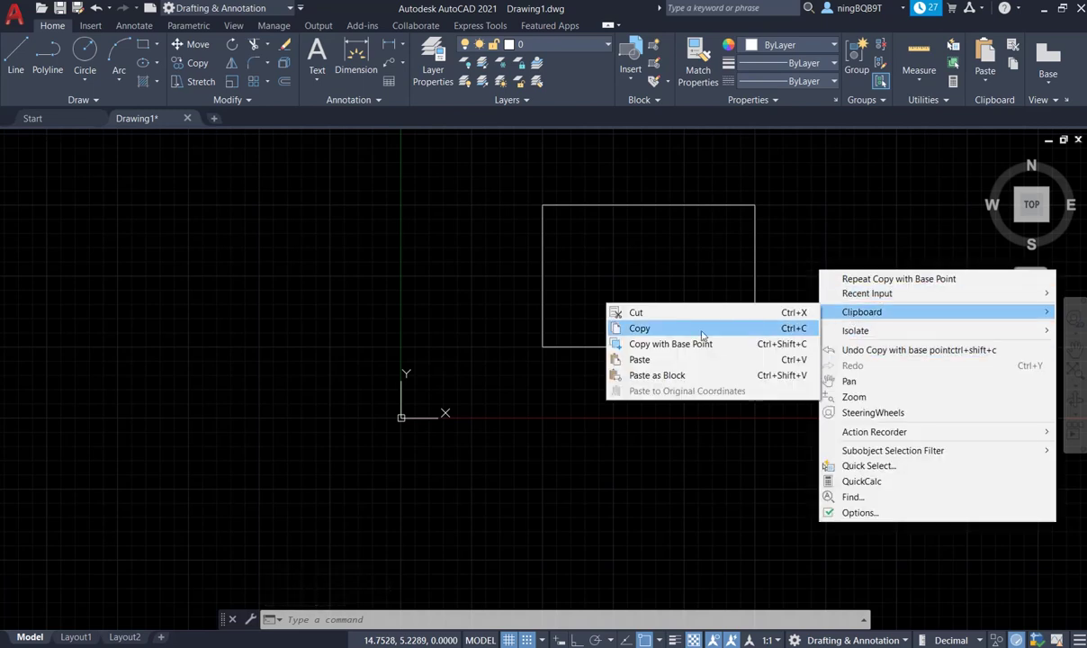
{"action": "left_click", "coordinate": [638, 360]}
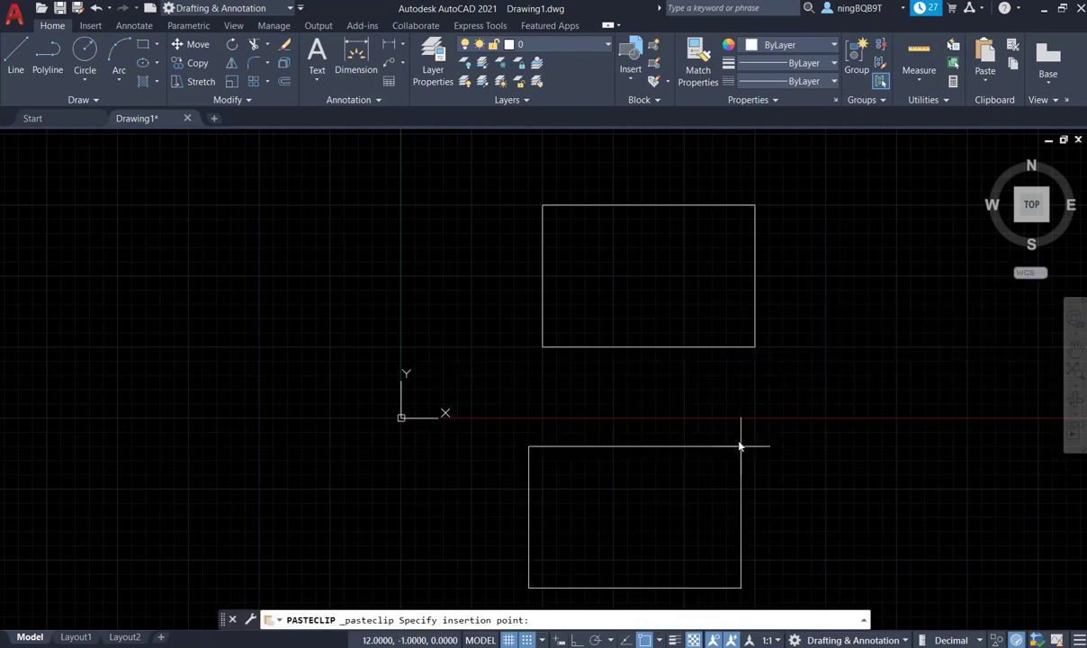
{"action": "left_click", "coordinate": [756, 351]}
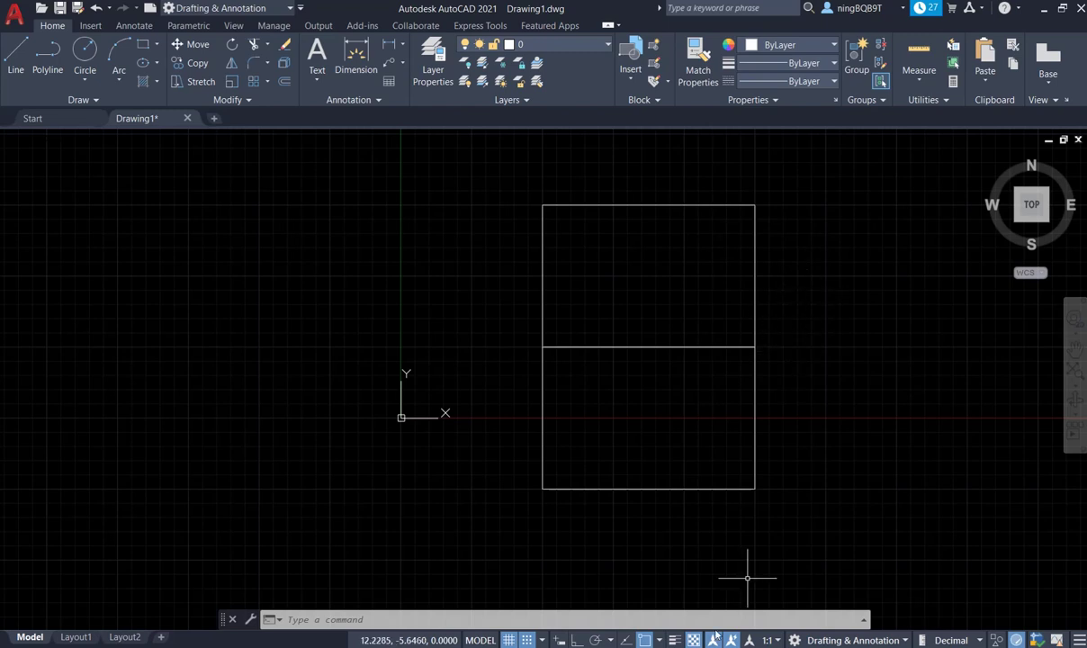
- Enable Midpoint snap and copy the top rectangle with its right-edge midpoint as base point
{"action": "left_click", "coordinate": [662, 641]}
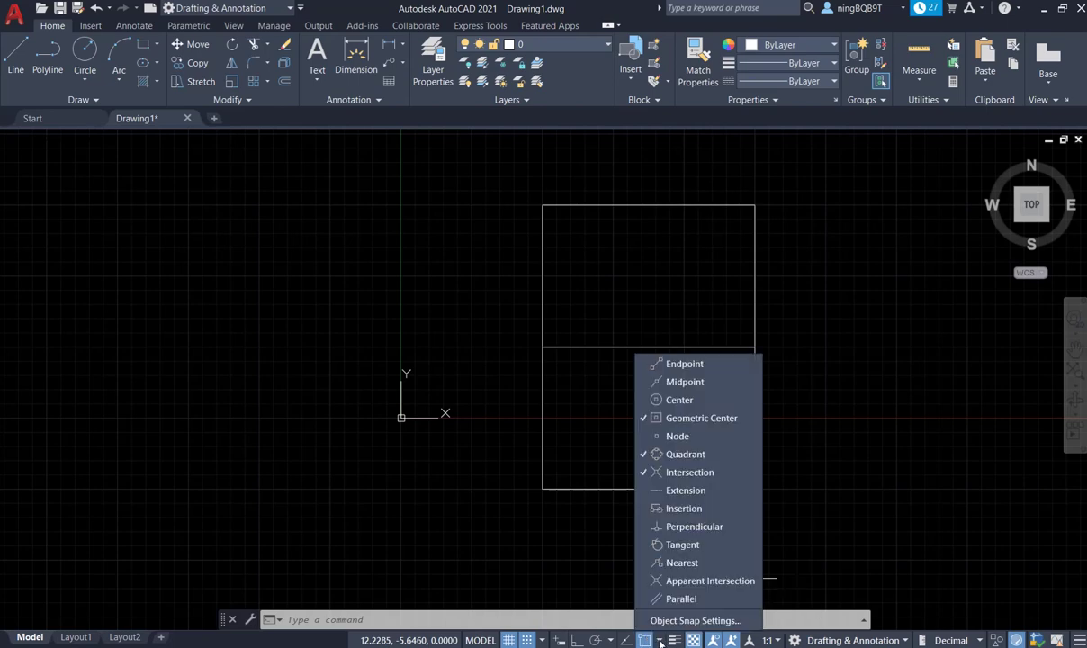
{"action": "left_click", "coordinate": [648, 385]}
{"action": "right_click", "coordinate": [815, 246]}
{"action": "mouse_move", "coordinate": [819, 288]}
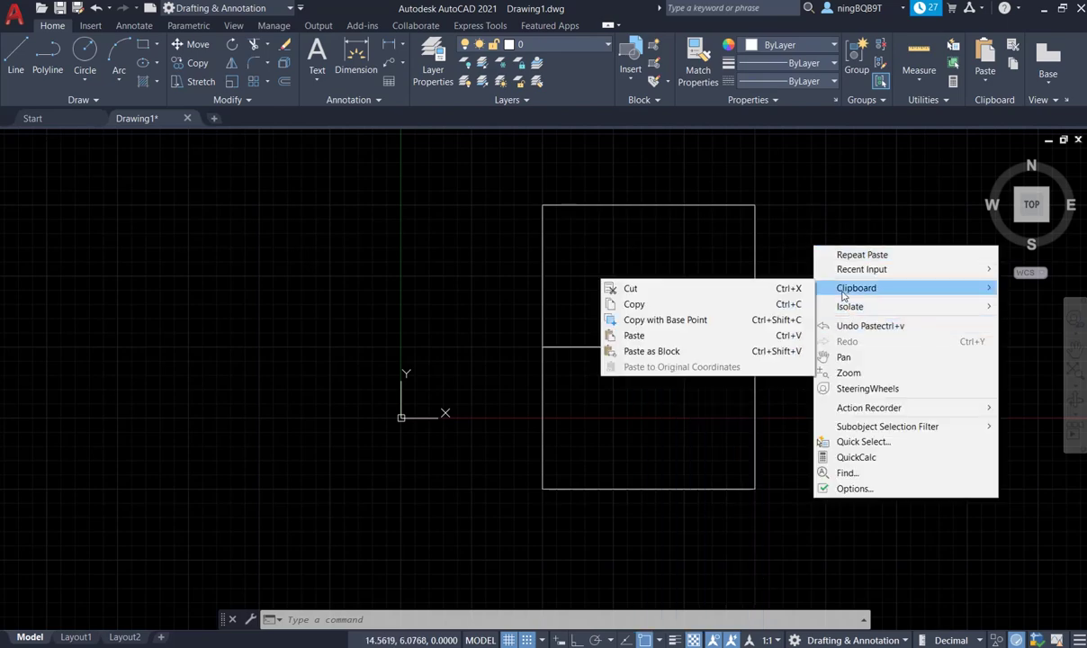
{"action": "left_click", "coordinate": [679, 321]}
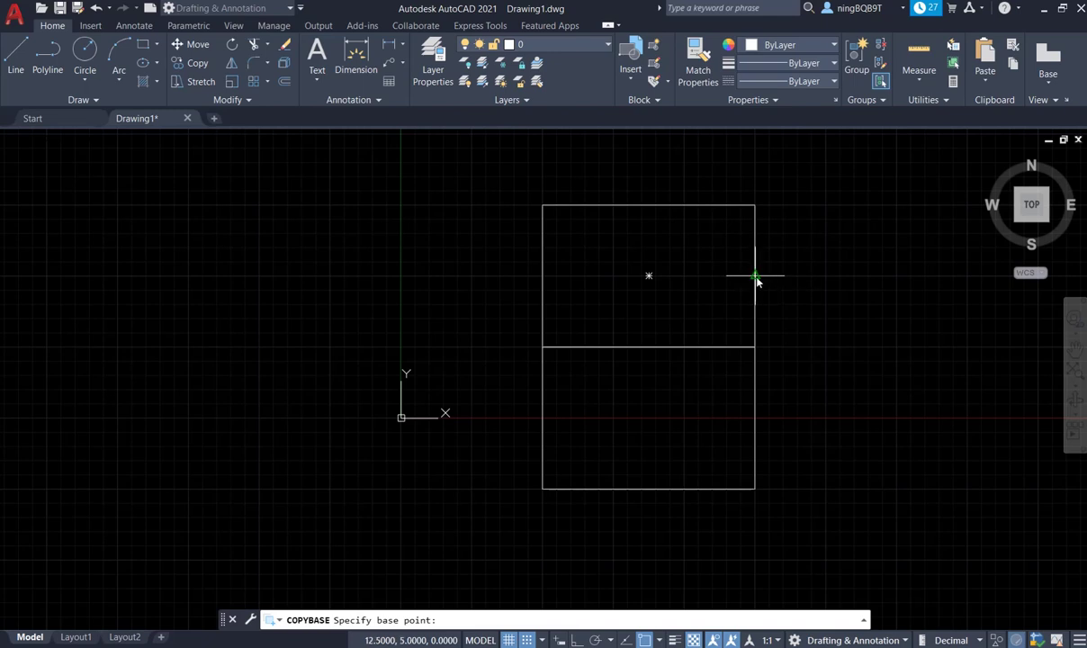
{"action": "left_click", "coordinate": [755, 276]}
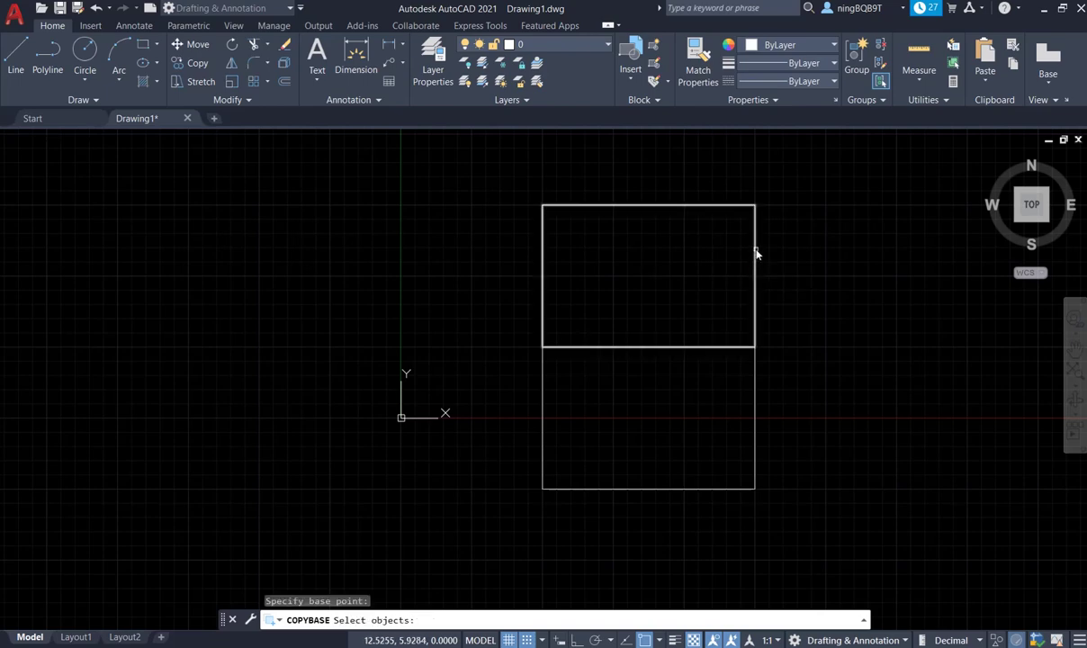
{"action": "left_click", "coordinate": [756, 254]}
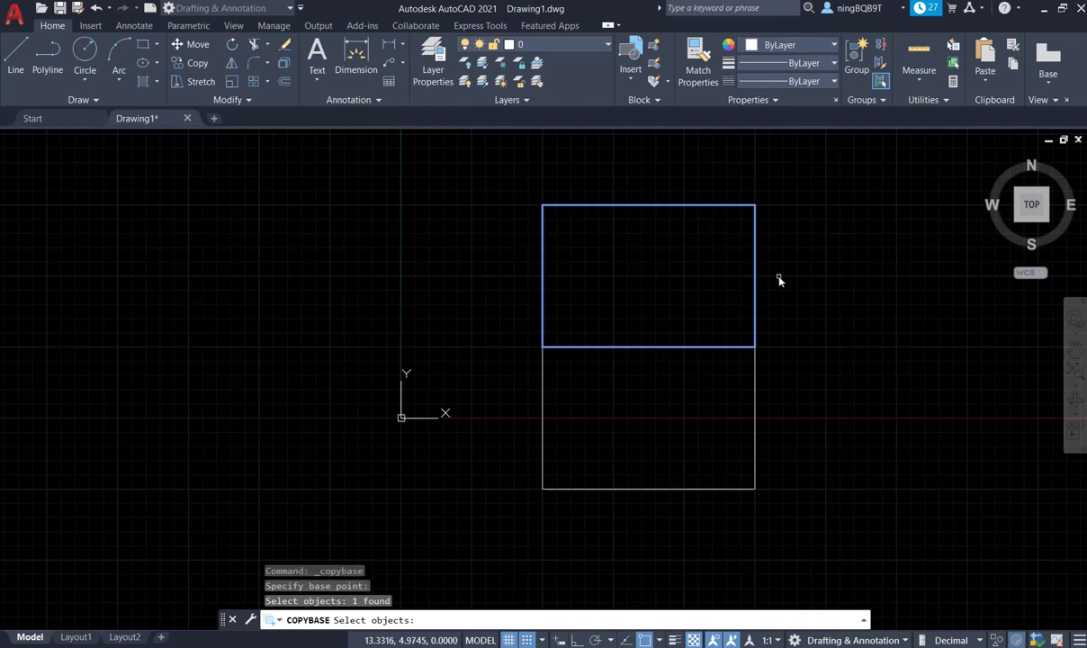
{"action": "key", "text": "Return"}
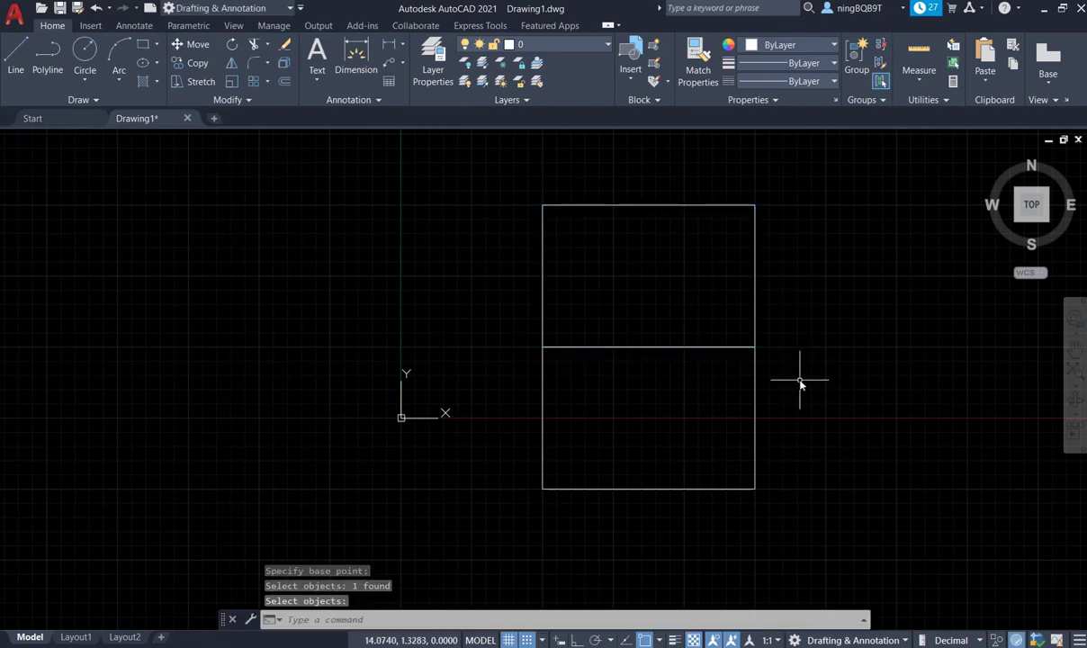
{"action": "right_click", "coordinate": [810, 289]}
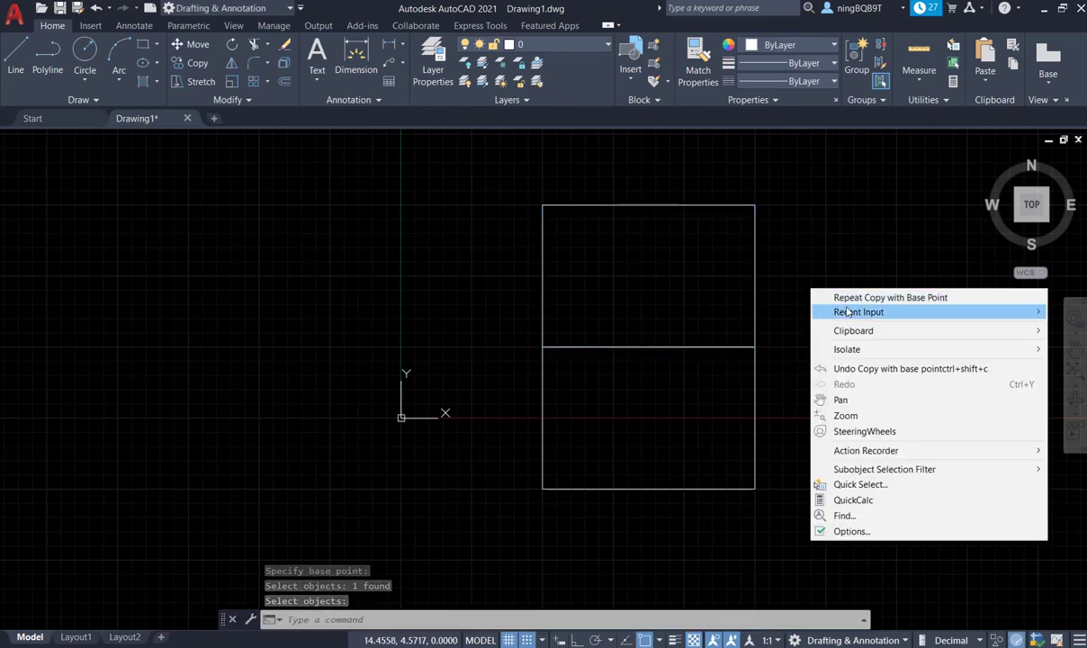
- Paste the copy at the left end of the line shared by the stacked rectangles
{"action": "mouse_move", "coordinate": [866, 339]}
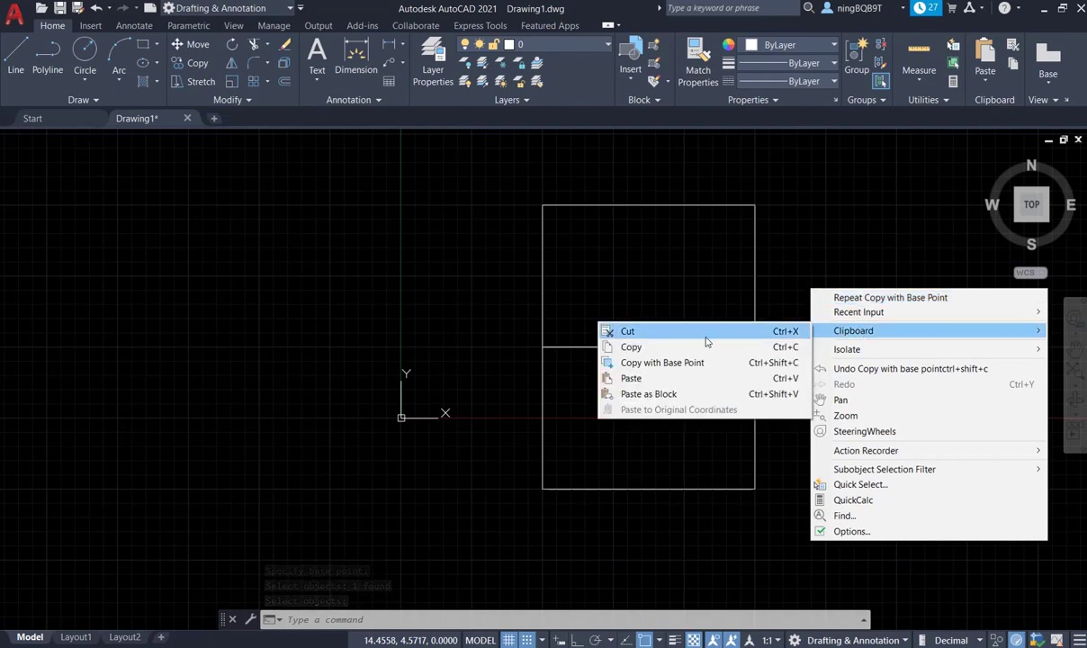
{"action": "left_click", "coordinate": [661, 386]}
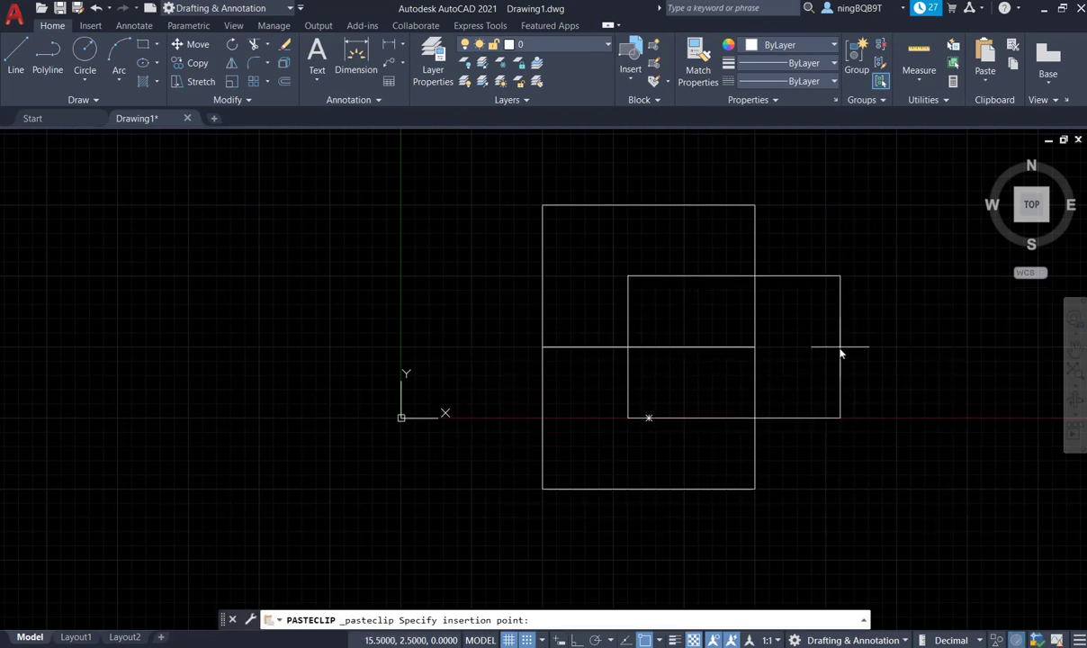
{"action": "left_click", "coordinate": [541, 352]}
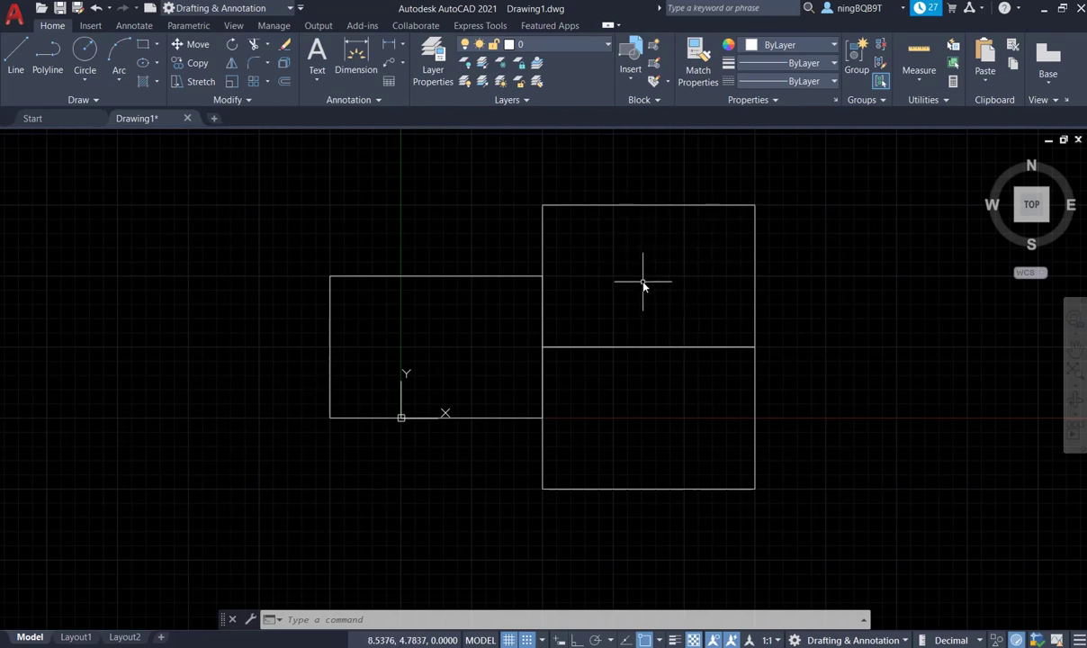
- Check the object snap list, then copy the upper-right rectangle with Geometric Center as base point
{"action": "left_click", "coordinate": [660, 641]}
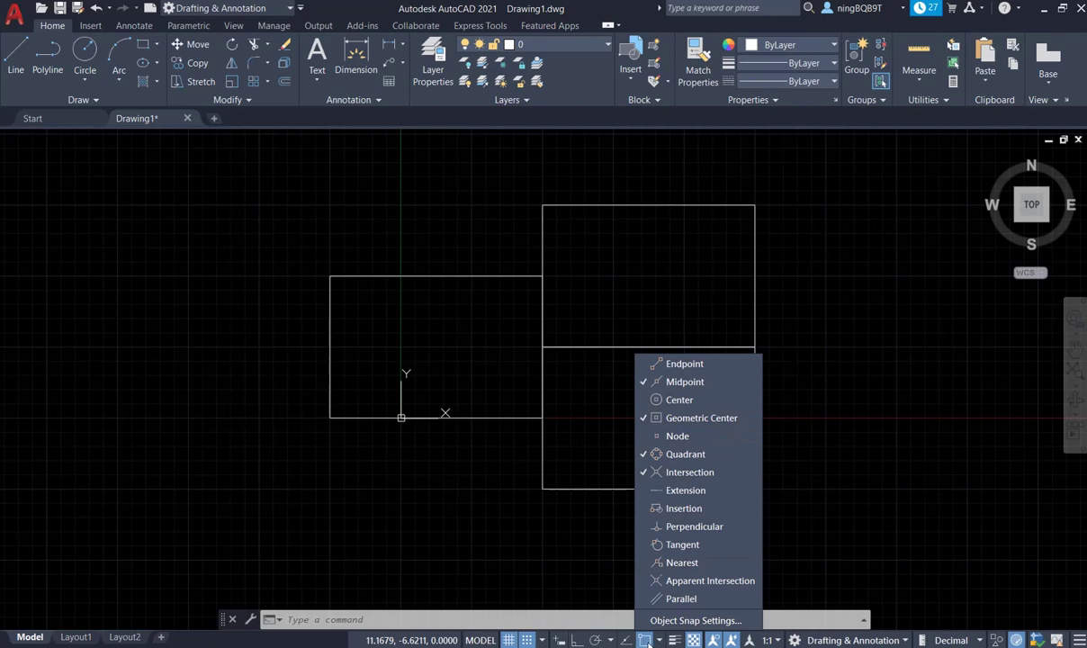
{"action": "left_click", "coordinate": [797, 349]}
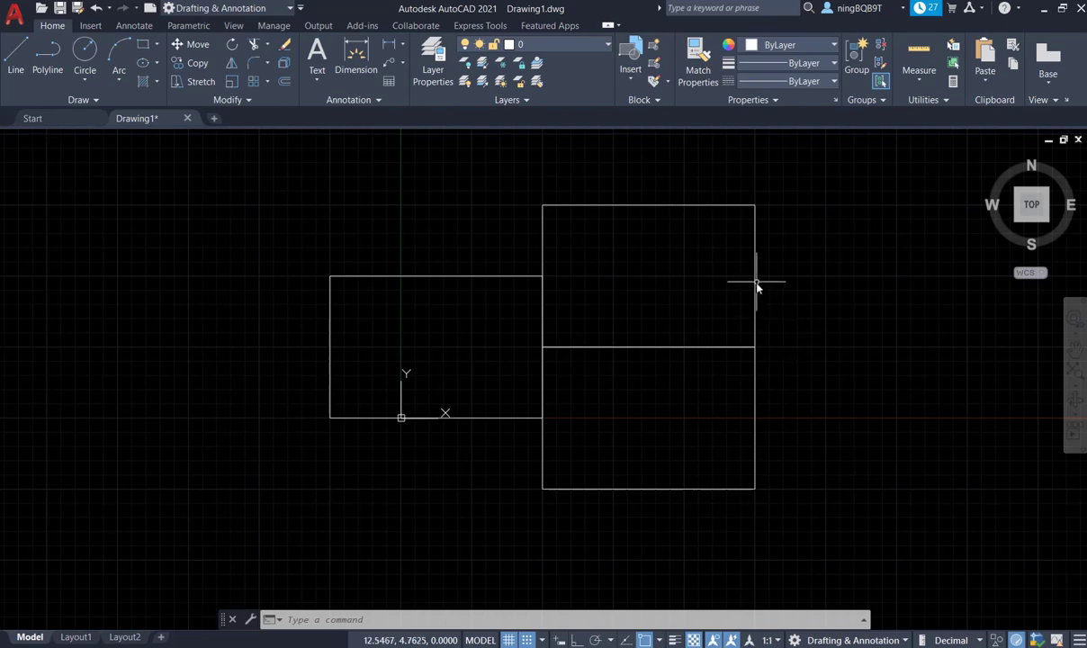
{"action": "right_click", "coordinate": [801, 269]}
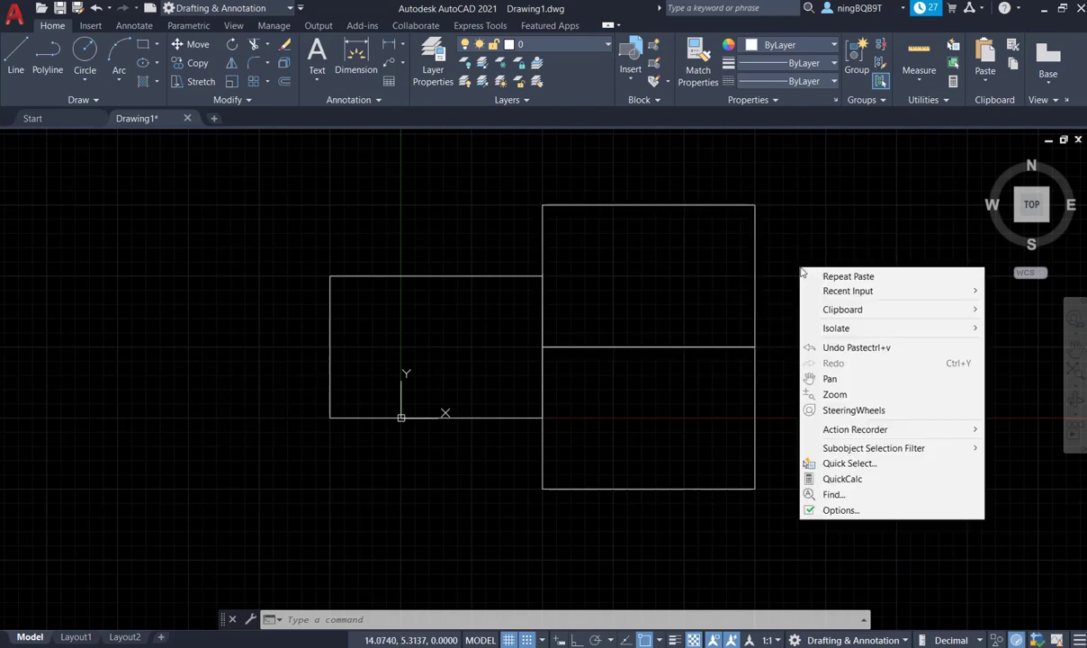
{"action": "mouse_move", "coordinate": [834, 312]}
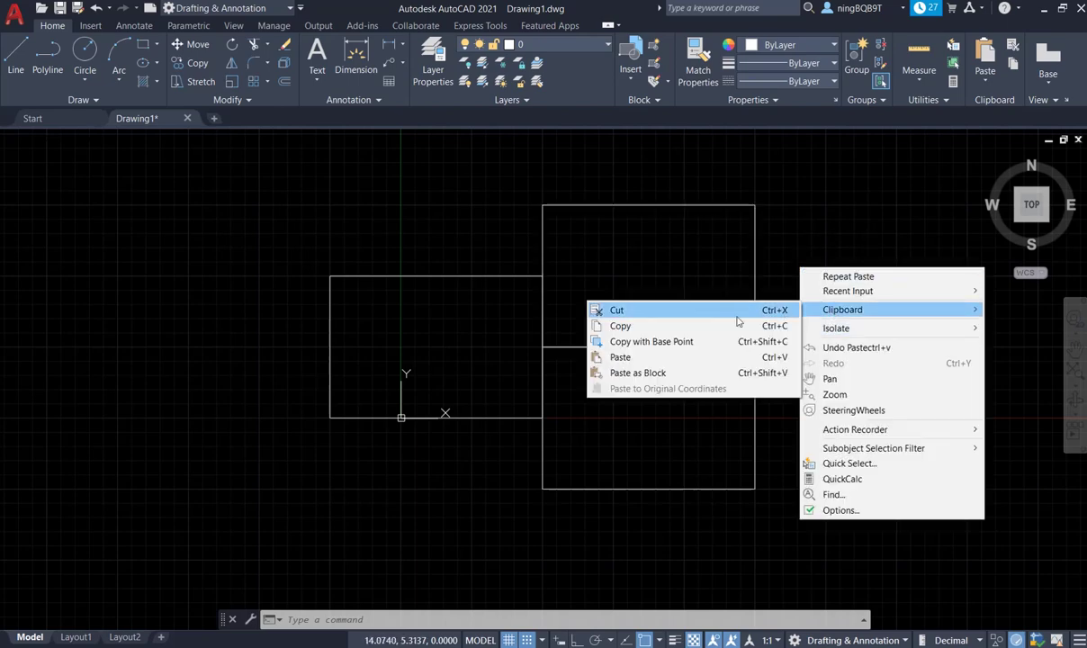
{"action": "left_click", "coordinate": [646, 342]}
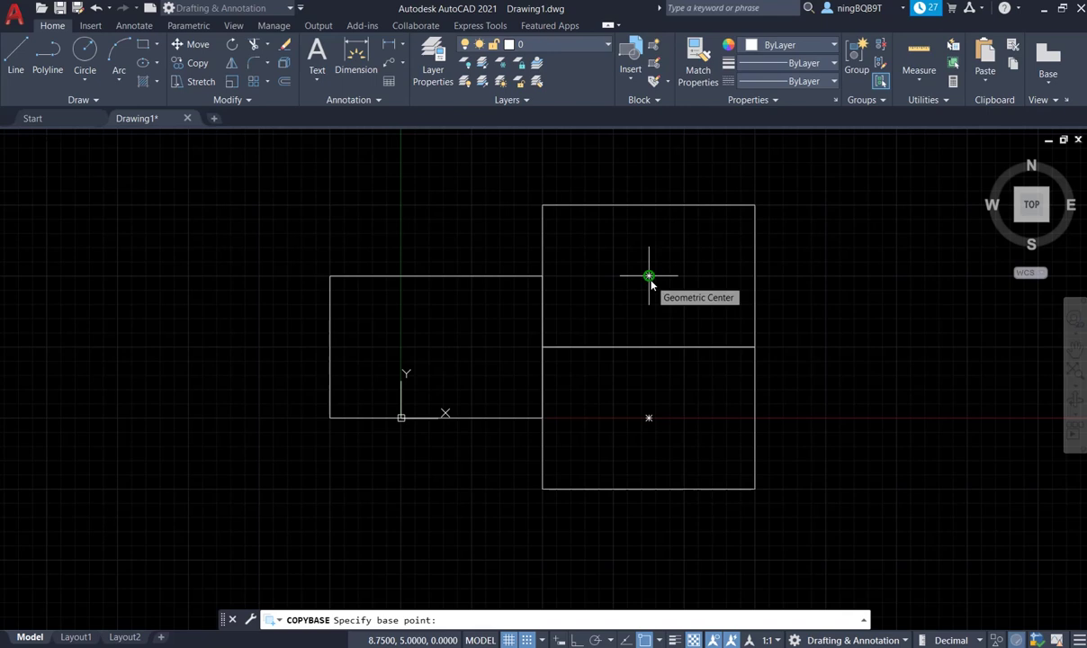
{"action": "left_click", "coordinate": [649, 275]}
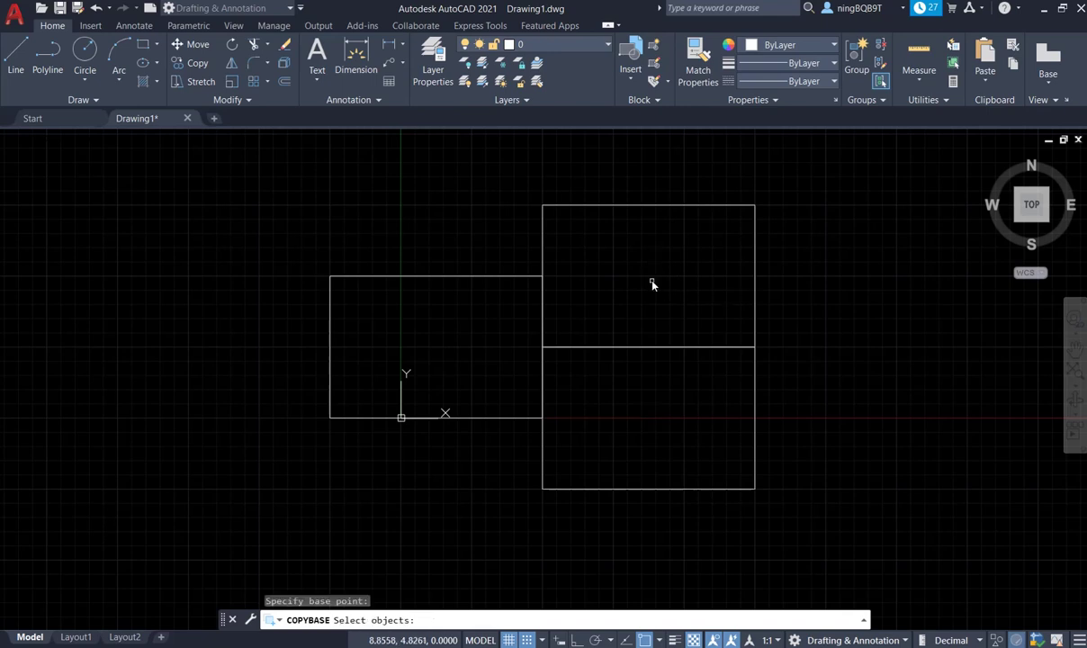
{"action": "left_click", "coordinate": [756, 267]}
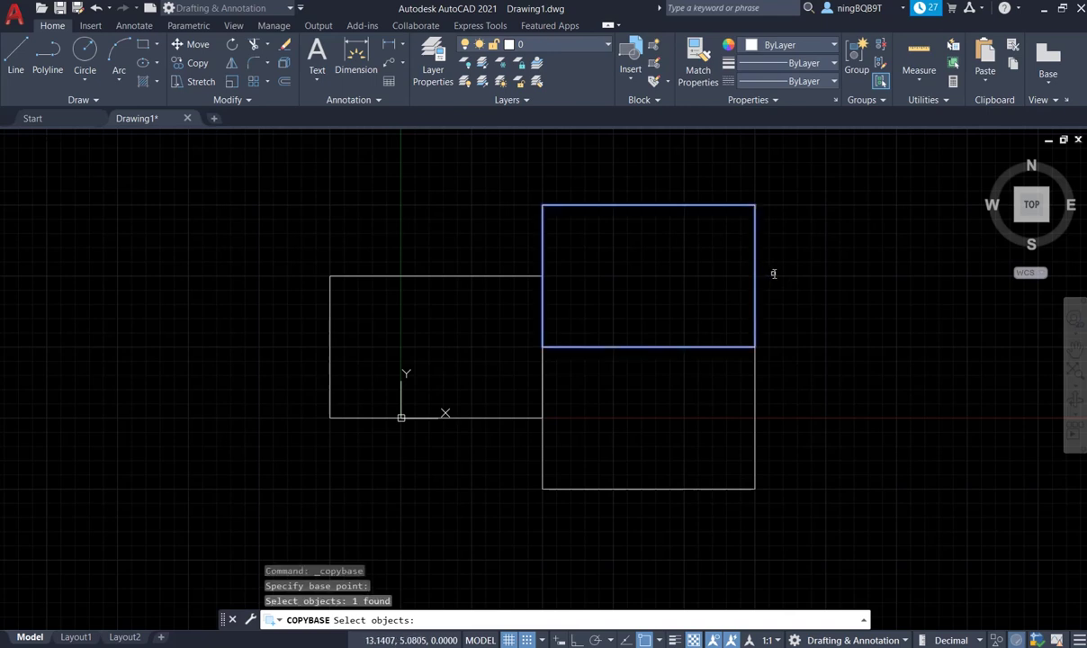
{"action": "key", "text": "Return"}
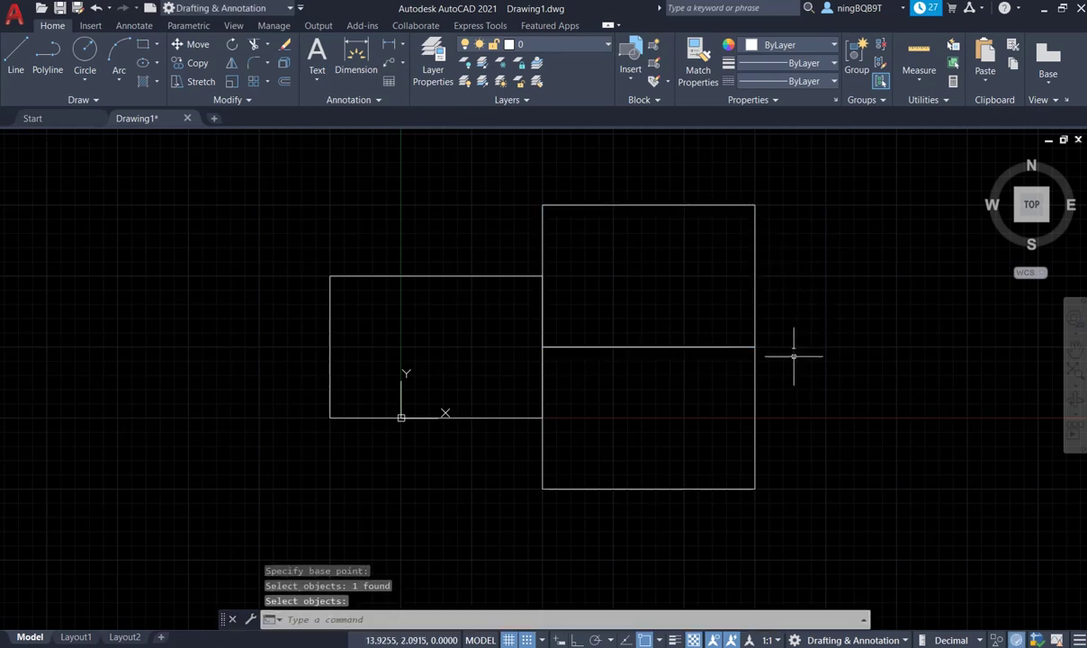
{"action": "right_click", "coordinate": [801, 290]}
- Start a Clipboard Paste of the centre-based rectangle copy, leaving its preview ready to place
{"action": "mouse_move", "coordinate": [833, 335]}
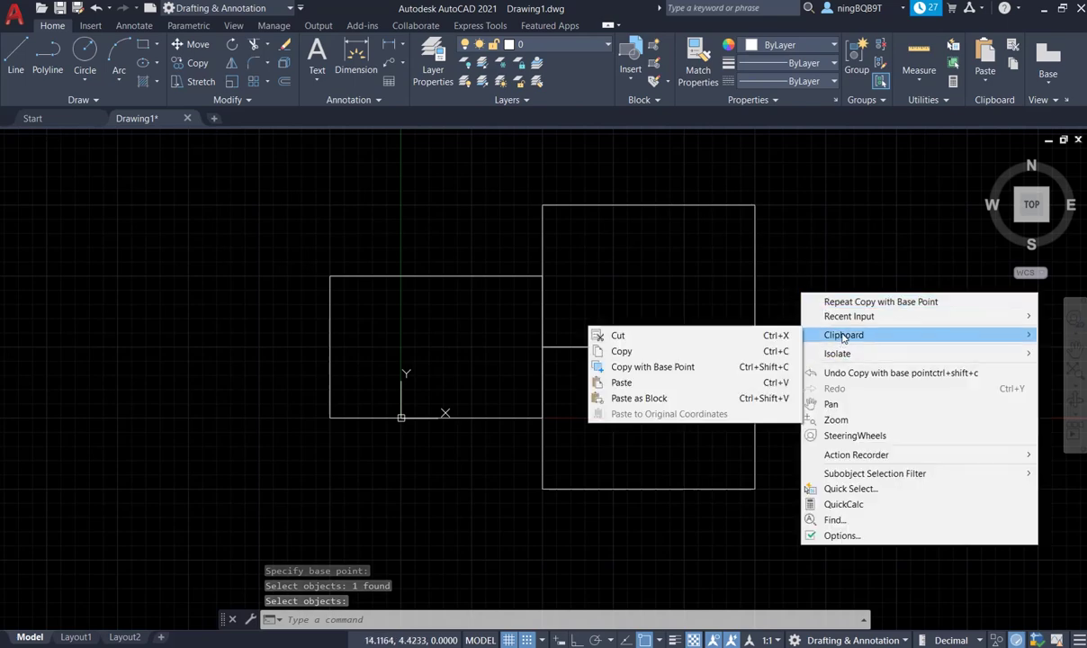
{"action": "left_click", "coordinate": [630, 383]}
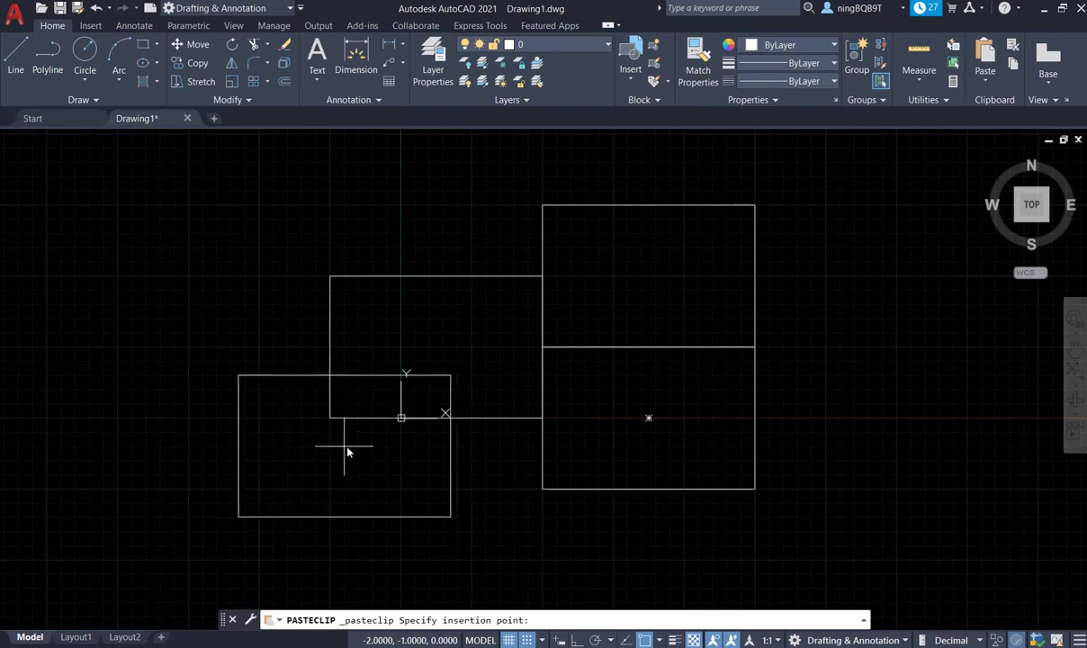